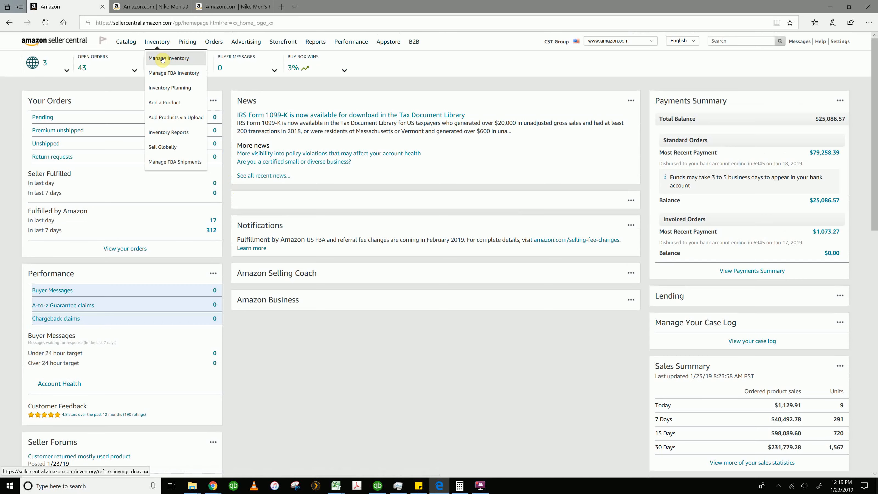
Open the Manage Inventory page and look over the product listings
{"action": "left_click", "coordinate": [162, 58]}
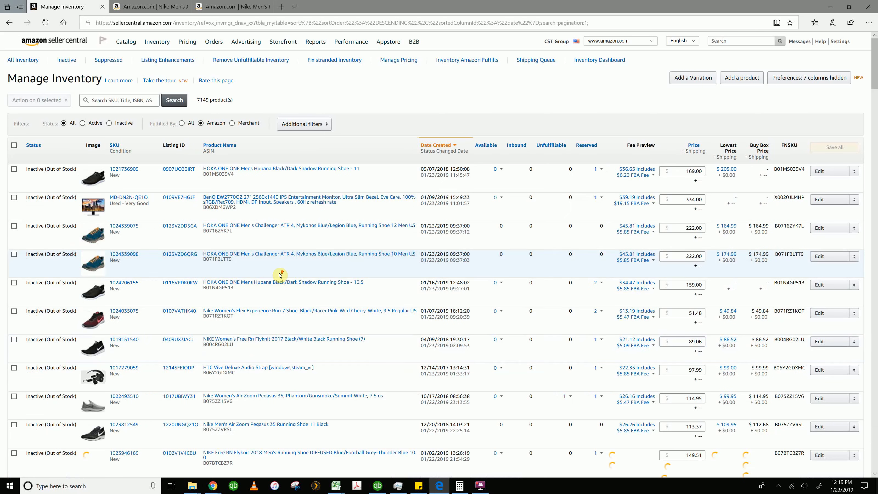
{"action": "scroll", "coordinate": [282, 275], "scroll_direction": "down", "scroll_amount": 15}
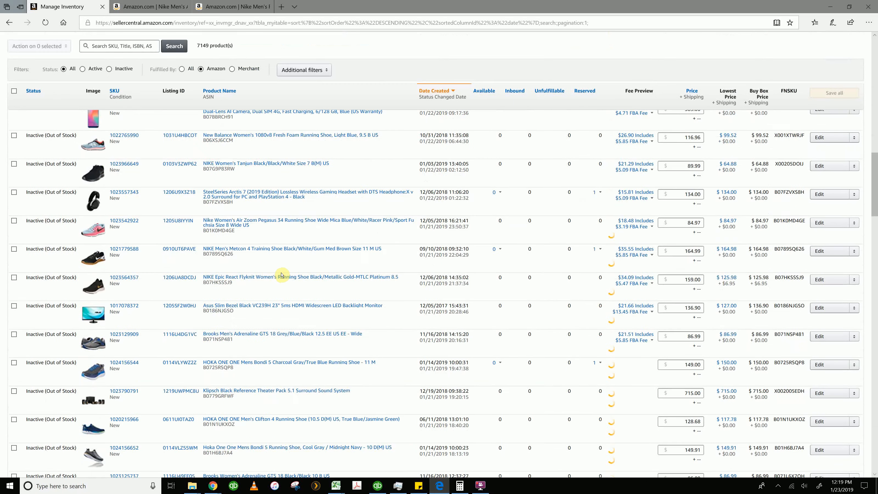
{"action": "scroll", "coordinate": [282, 275], "scroll_direction": "up", "scroll_amount": 15}
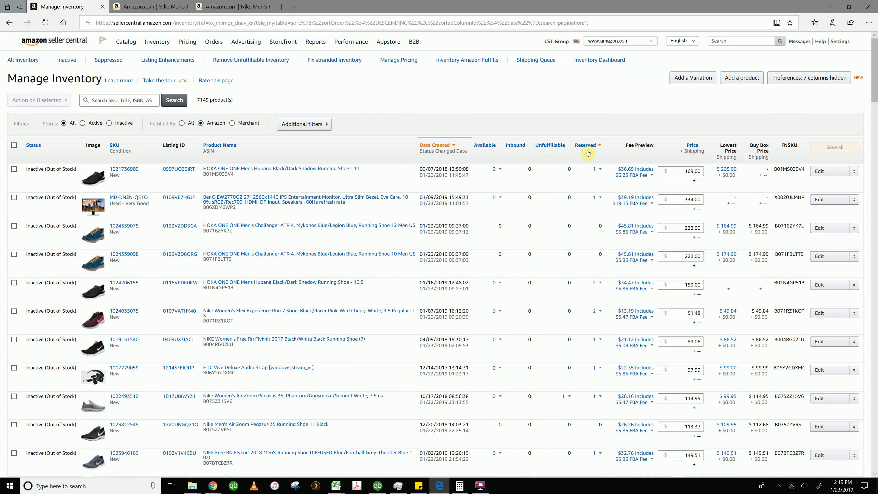
View the available and reserved quantity breakdowns for the HOKA ONE ONE Mens Hupana size 11 listing
{"action": "left_click", "coordinate": [499, 170]}
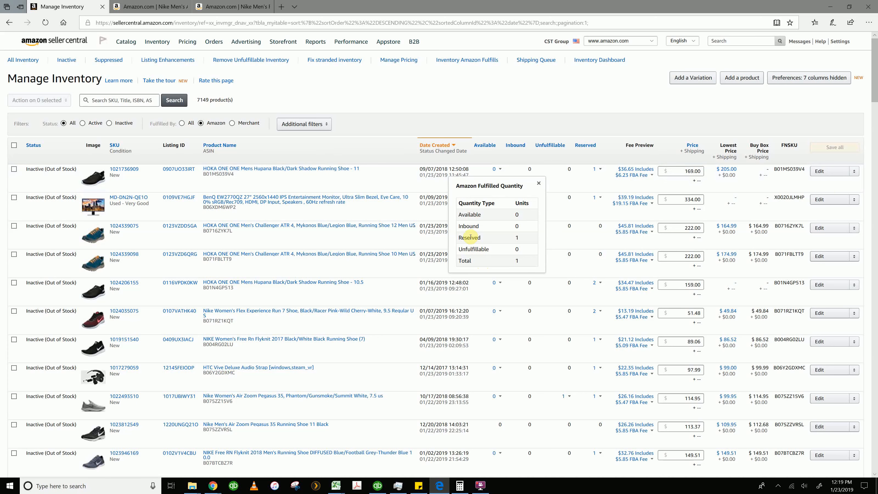
{"action": "left_click", "coordinate": [538, 185]}
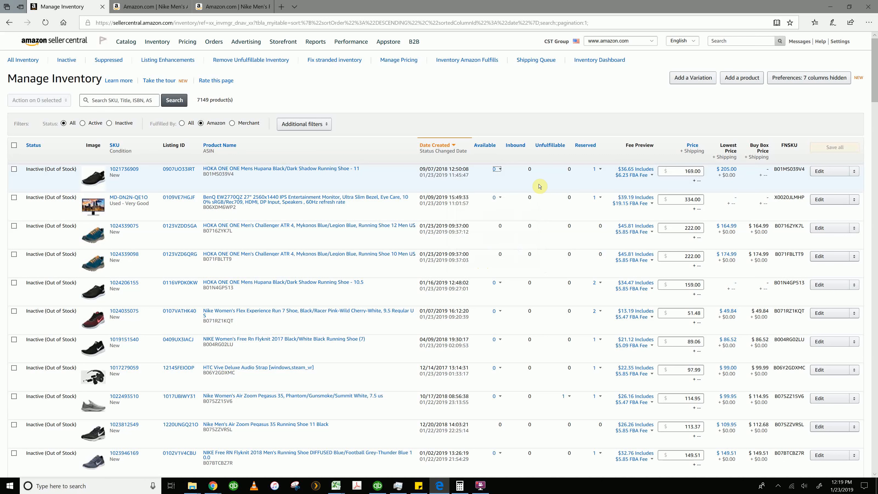
{"action": "left_click", "coordinate": [601, 169]}
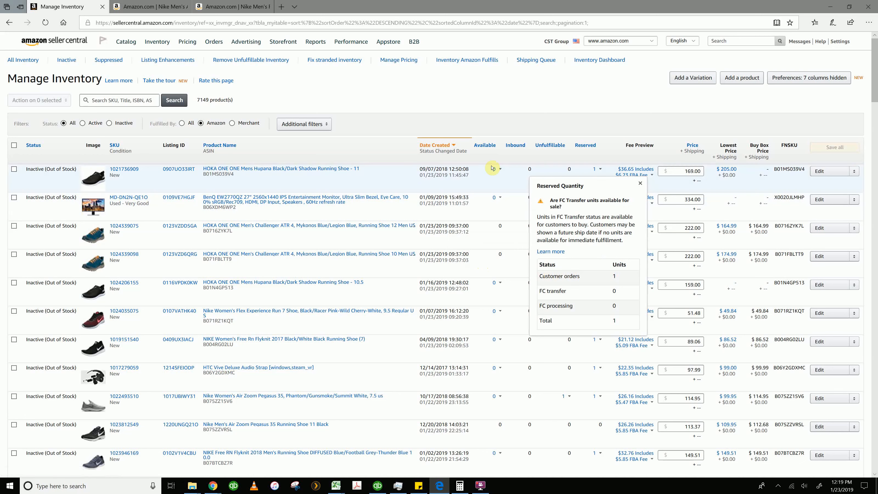
{"action": "left_click", "coordinate": [640, 183]}
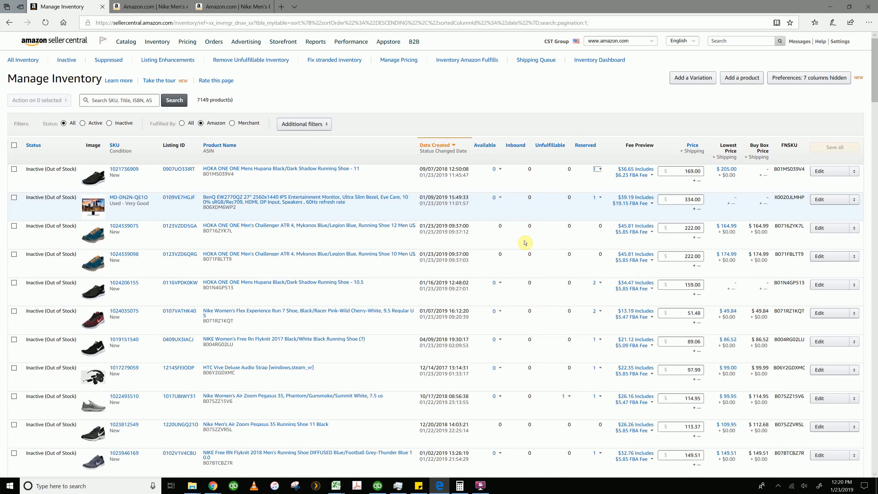
Look through the inventory listings, examining their quantities, fees, prices and Buy Box prices
{"action": "scroll", "coordinate": [518, 269], "scroll_direction": "down", "scroll_amount": 3}
{"action": "scroll", "coordinate": [512, 285], "scroll_direction": "down", "scroll_amount": 10}
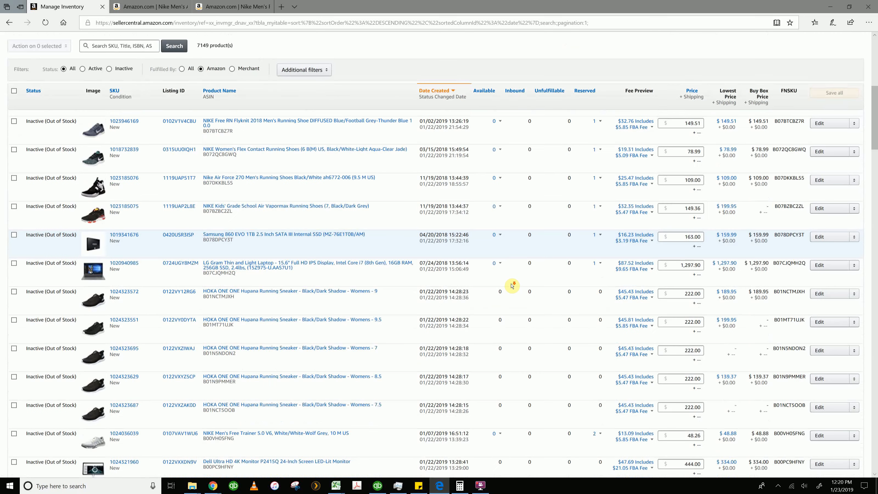
{"action": "scroll", "coordinate": [512, 286], "scroll_direction": "down", "scroll_amount": 10}
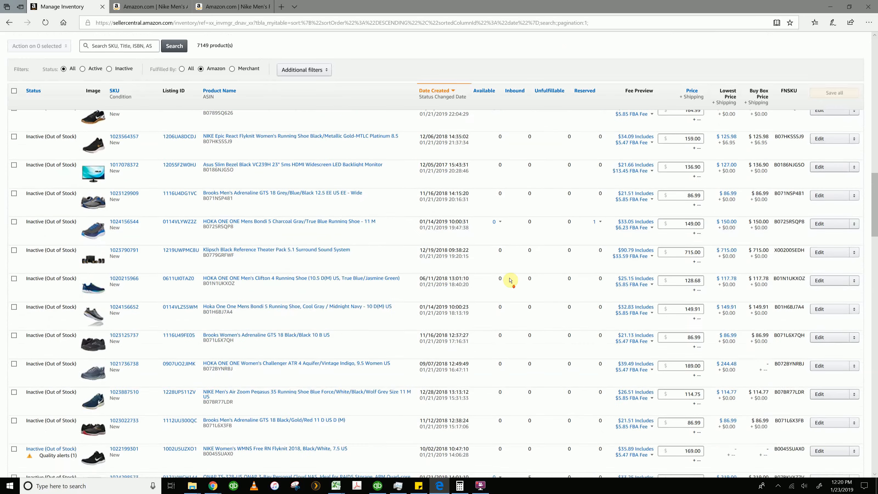
{"action": "scroll", "coordinate": [515, 367], "scroll_direction": "down", "scroll_amount": 10}
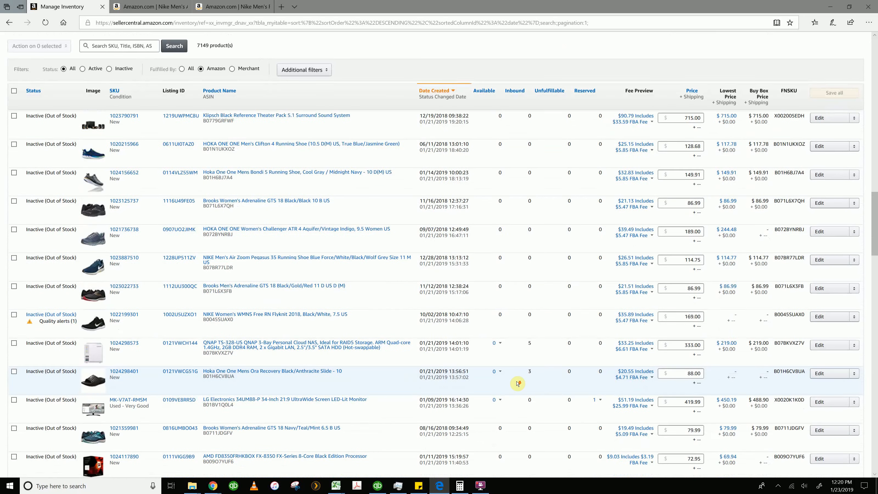
{"action": "scroll", "coordinate": [517, 384], "scroll_direction": "down", "scroll_amount": 10}
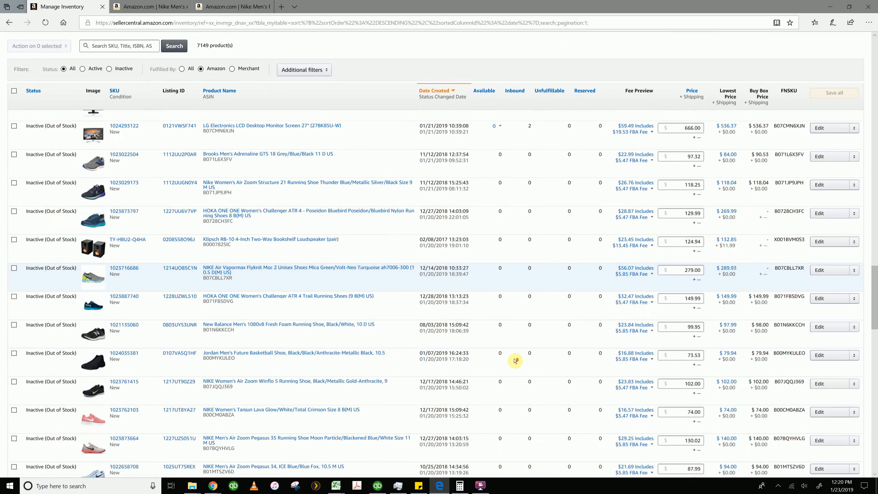
{"action": "scroll", "coordinate": [515, 359], "scroll_direction": "down", "scroll_amount": 10}
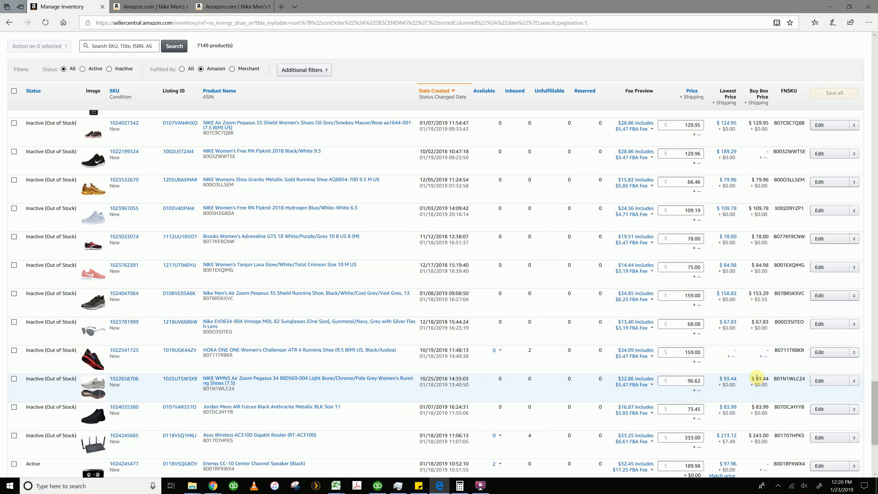
{"action": "left_click_drag", "start_coordinate": [756, 377], "coordinate": [766, 378]}
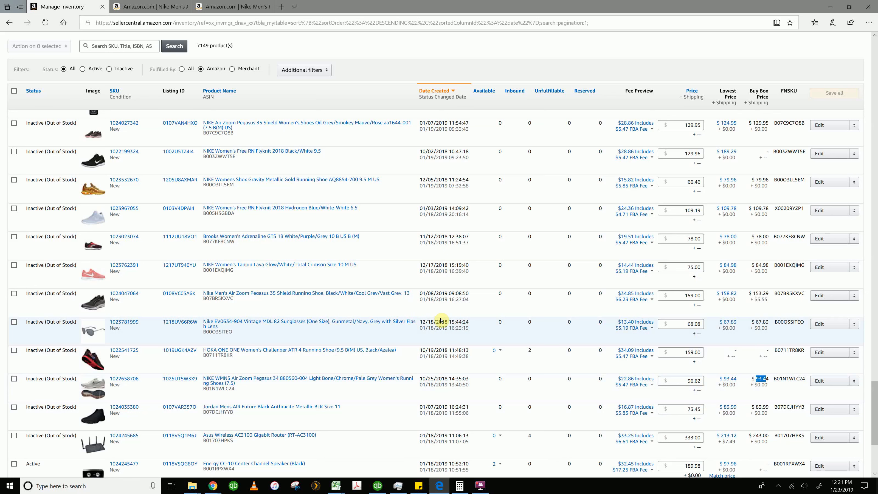
{"action": "scroll", "coordinate": [440, 320], "scroll_direction": "up", "scroll_amount": 10}
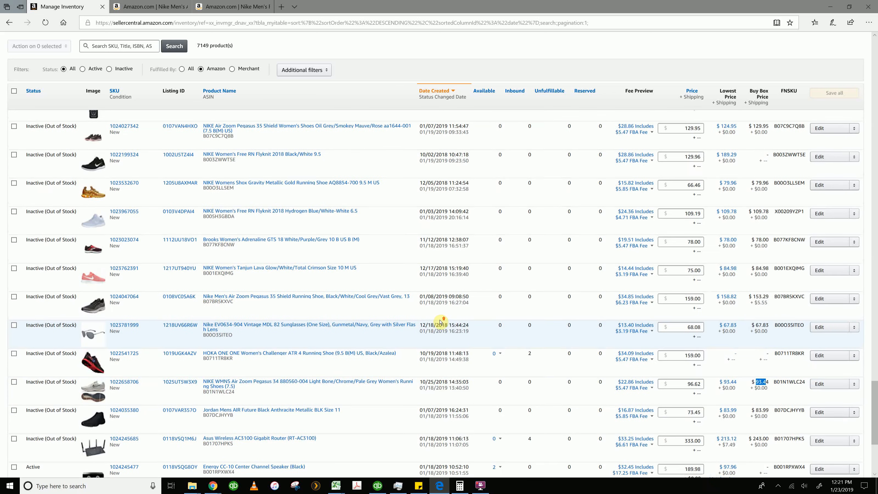
{"action": "scroll", "coordinate": [441, 317], "scroll_direction": "up", "scroll_amount": 10}
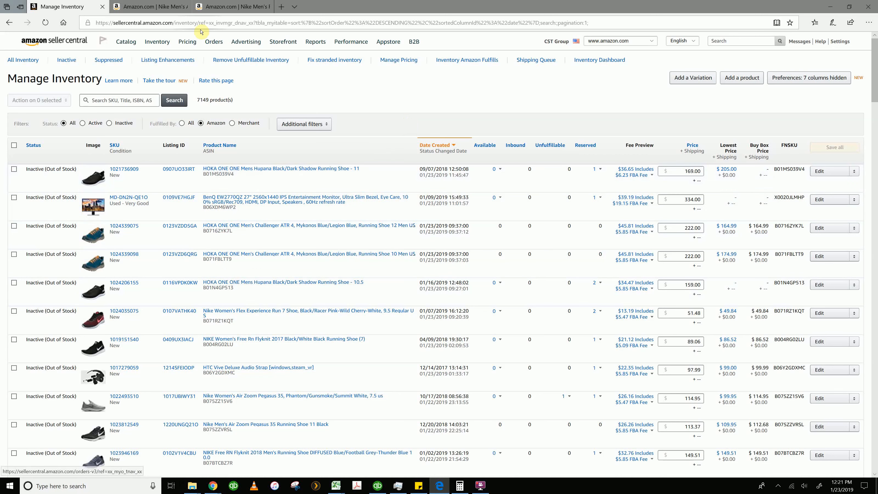
Open the Add a Product page, and copy the ASIN B07BQZWNJV from the Nike Men's Air Zoom Pegasus 35 product page address
{"action": "mouse_move", "coordinate": [157, 42]}
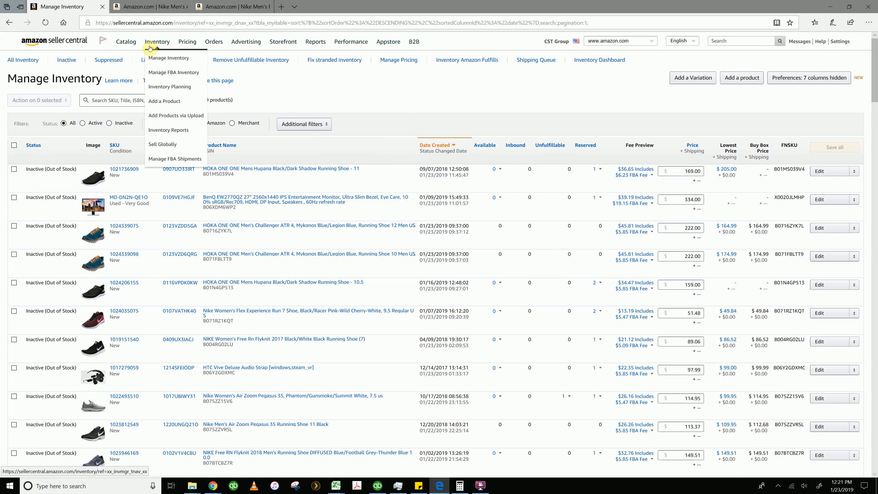
{"action": "left_click", "coordinate": [165, 101]}
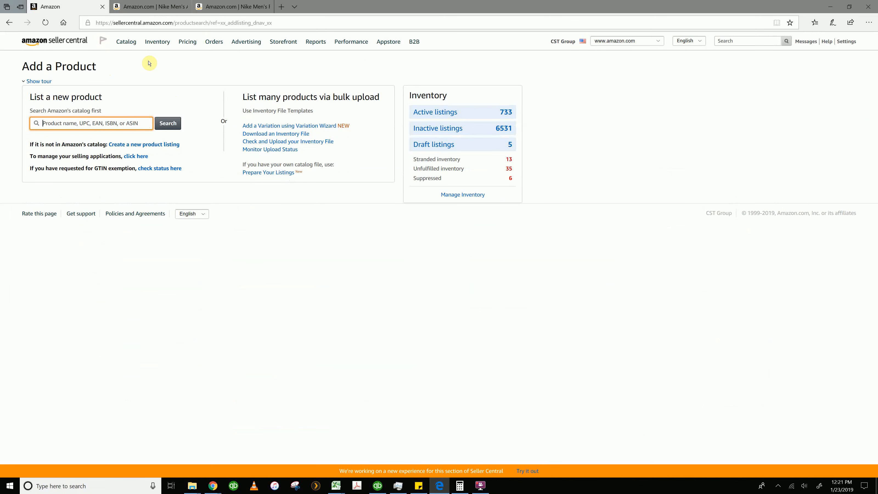
{"action": "left_click", "coordinate": [153, 6]}
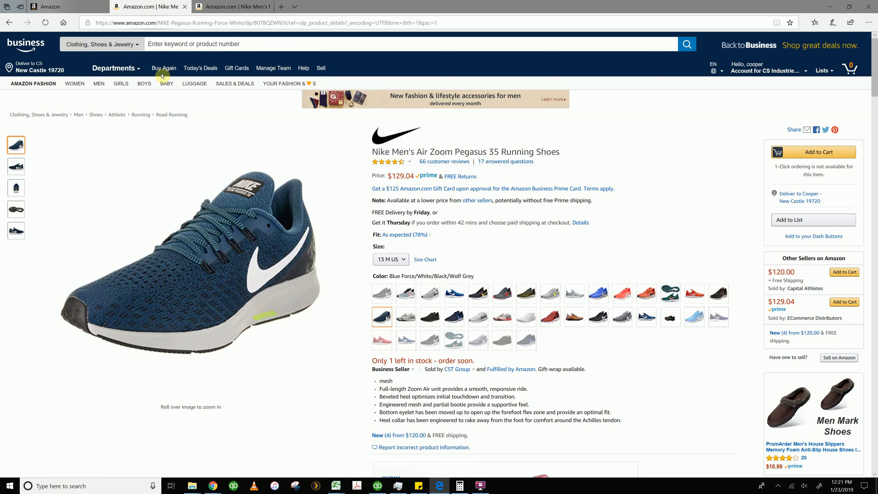
{"action": "mouse_move", "coordinate": [271, 170]}
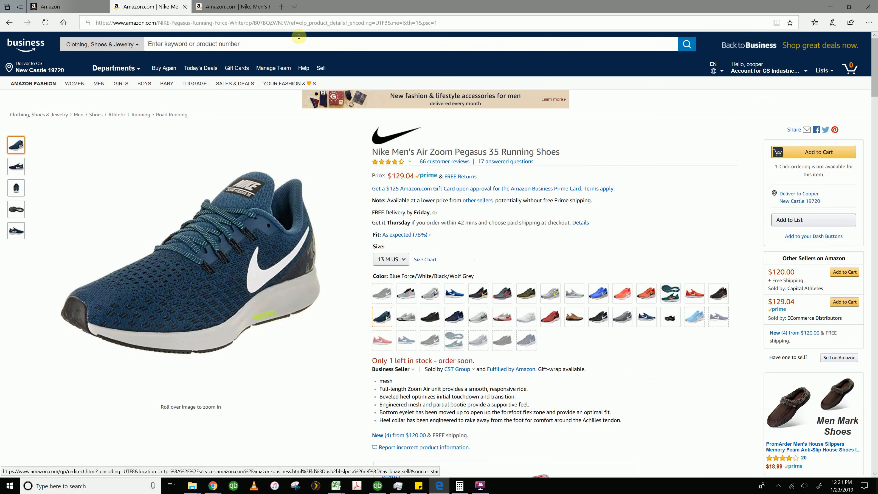
{"action": "double_click", "coordinate": [271, 23]}
{"action": "right_click", "coordinate": [272, 23]}
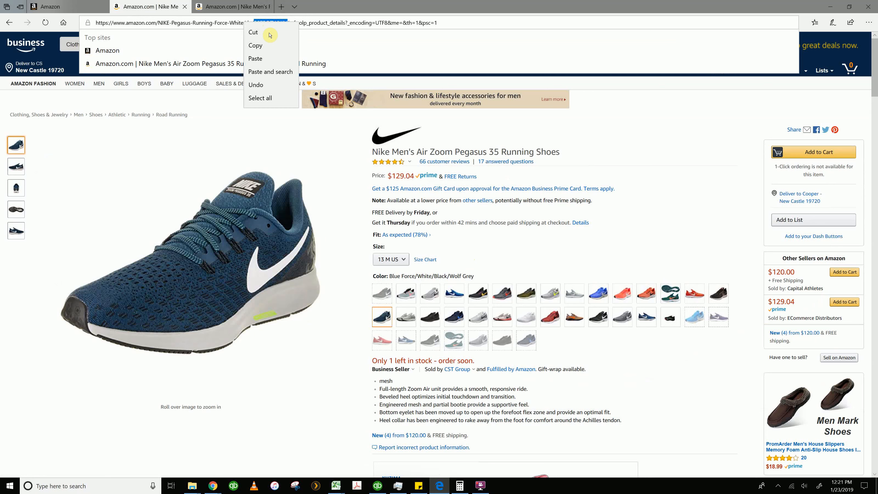
{"action": "left_click", "coordinate": [270, 44]}
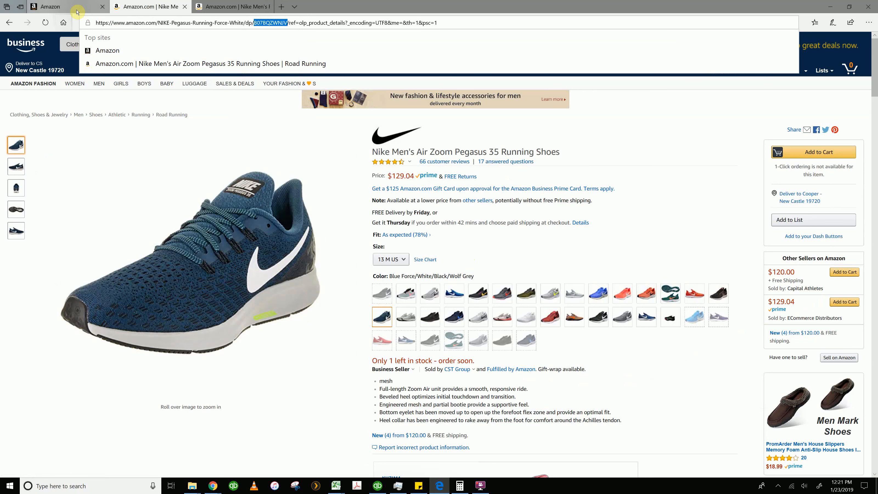
Search Amazon's catalog for ASIN B07BQZWNJV and expand the listing limitations of the resulting product
{"action": "left_click", "coordinate": [93, 8]}
{"action": "right_click", "coordinate": [111, 119]}
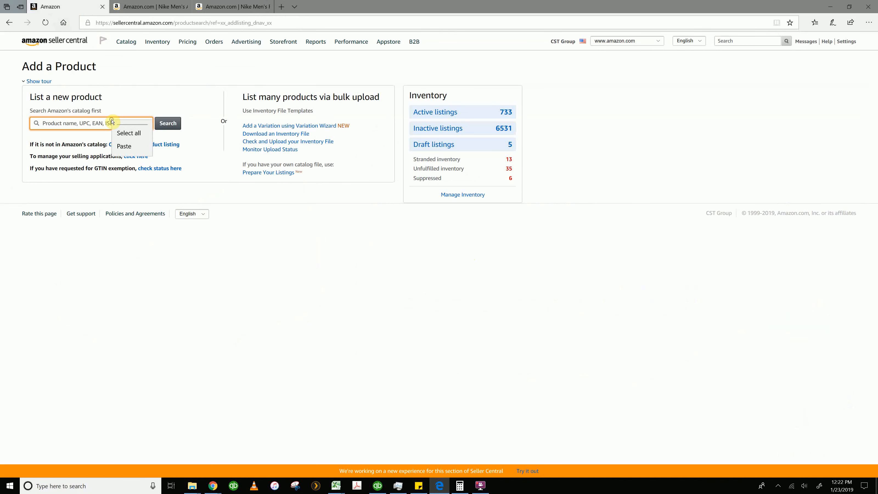
{"action": "left_click", "coordinate": [135, 157]}
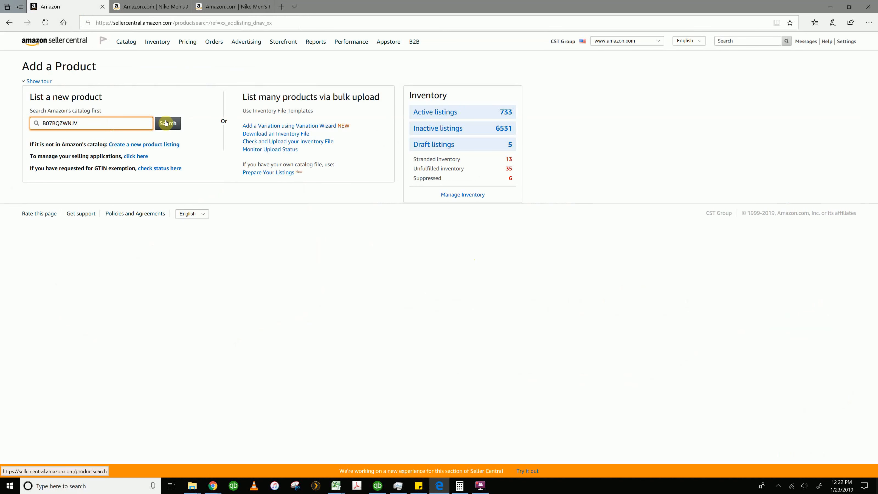
{"action": "left_click", "coordinate": [168, 123]}
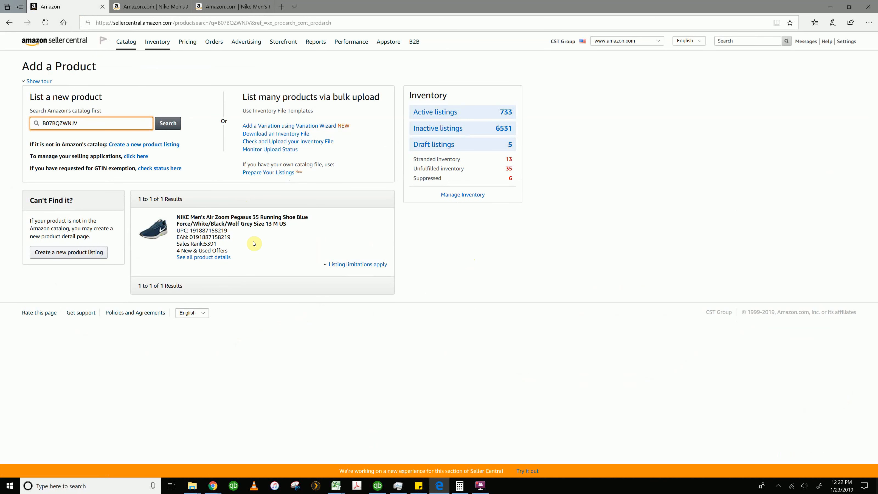
{"action": "left_click", "coordinate": [351, 266]}
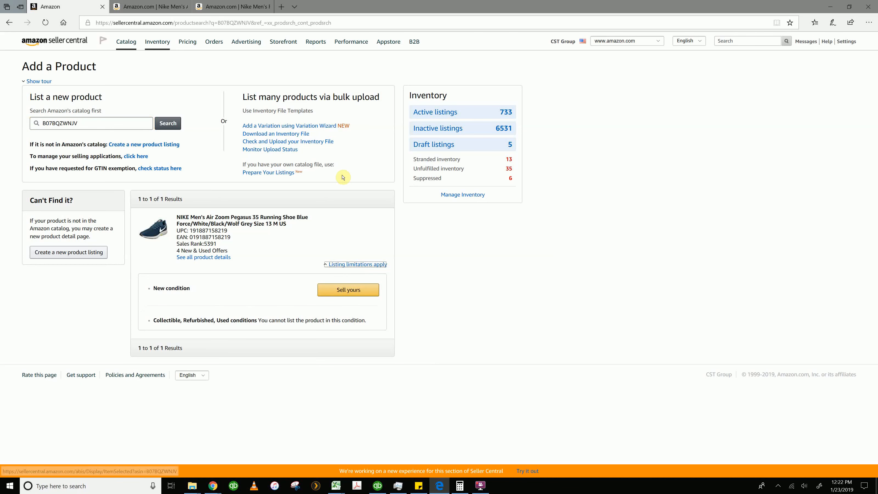
Copy the ASIN B010OATXCG from the Nike Men's Revolution 3 product page address and return to the Add a Product page
{"action": "left_click", "coordinate": [236, 7]}
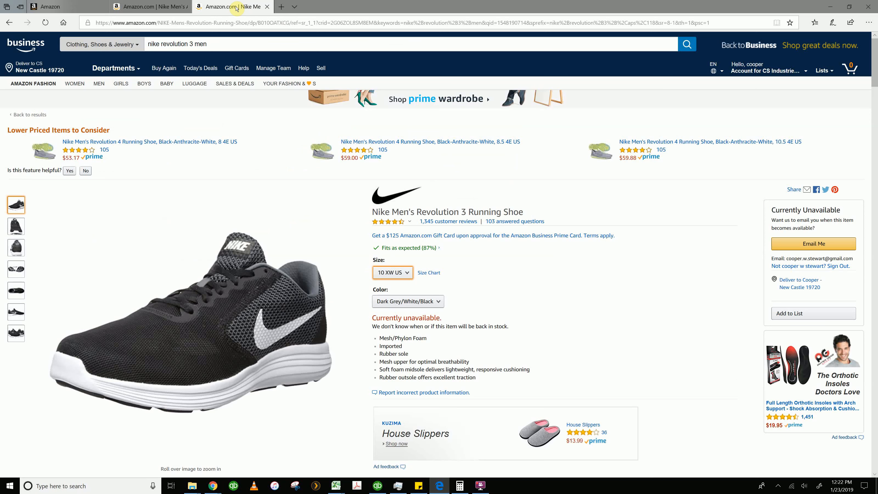
{"action": "double_click", "coordinate": [273, 23]}
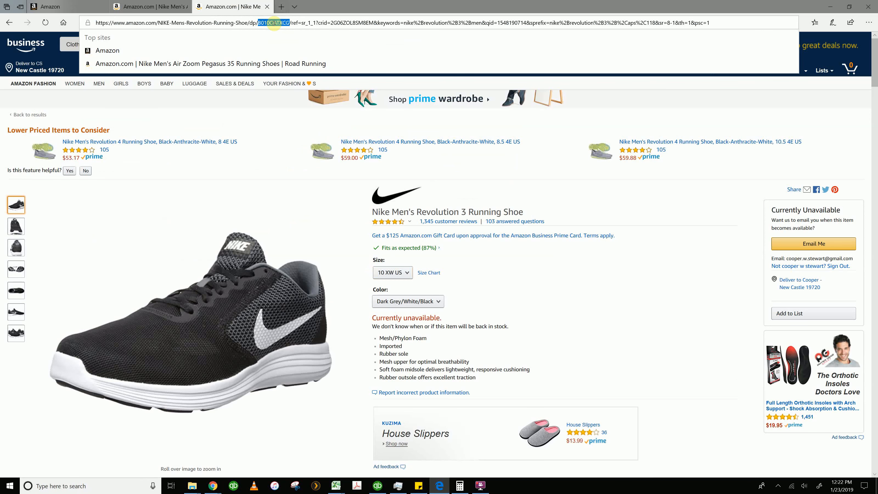
{"action": "right_click", "coordinate": [274, 25]}
{"action": "left_click", "coordinate": [277, 45]}
{"action": "left_click", "coordinate": [60, 7]}
Try to replace the catalog search term with ASIN B010OATXCG and run the search
{"action": "double_click", "coordinate": [114, 123]}
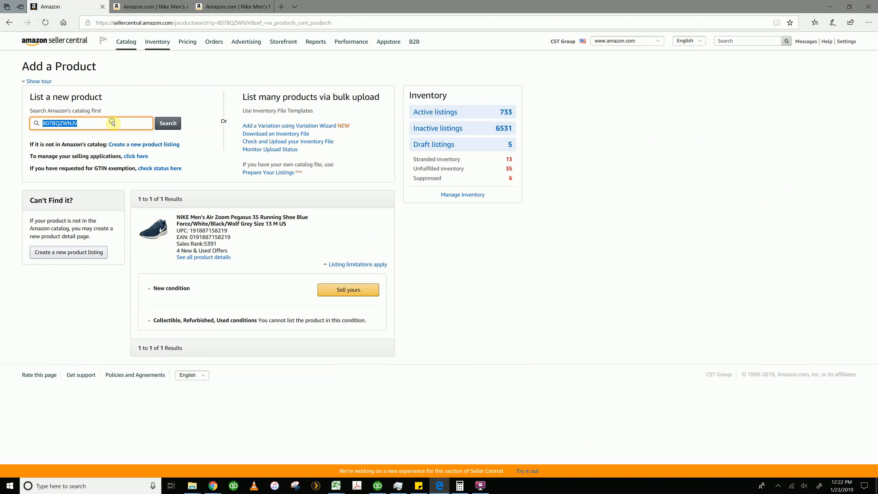
{"action": "right_click", "coordinate": [112, 123]}
{"action": "left_click", "coordinate": [133, 161]}
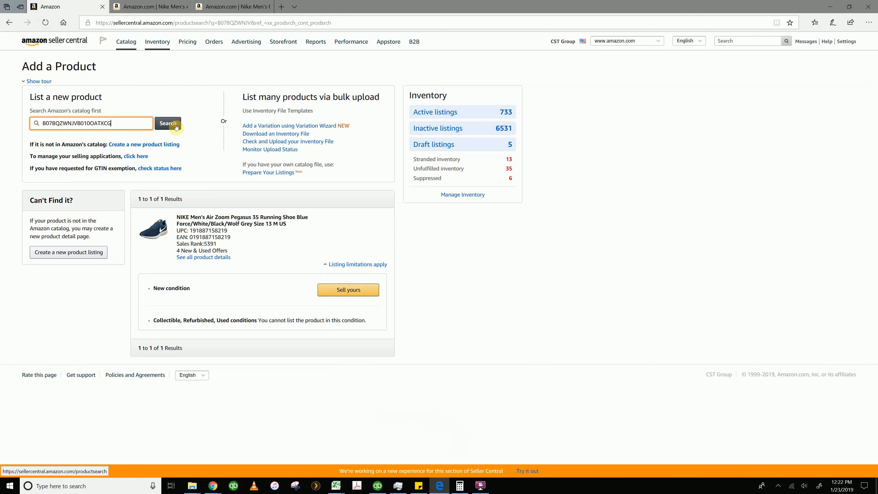
{"action": "left_click", "coordinate": [167, 123]}
Clear the search term, search the catalog for ASIN B010OATXCG, and expand the listing limitations of the resulting product
{"action": "double_click", "coordinate": [127, 125]}
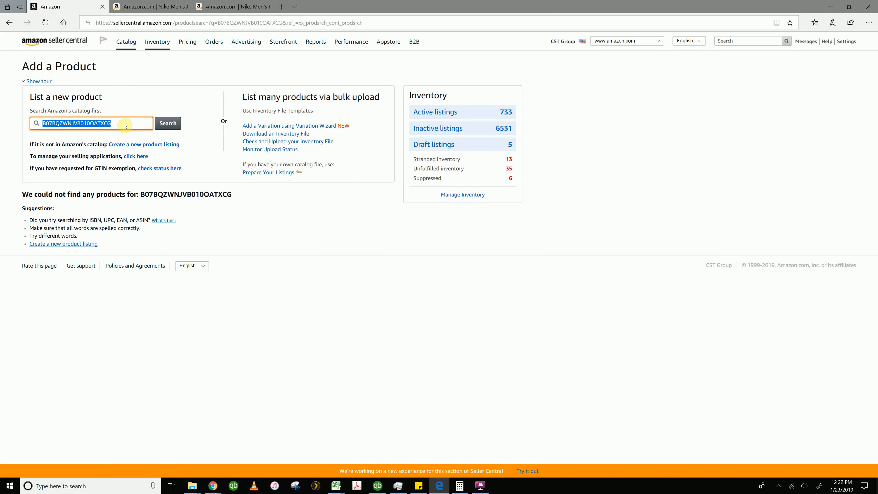
{"action": "key", "text": "BackSpace"}
{"action": "right_click", "coordinate": [128, 129]}
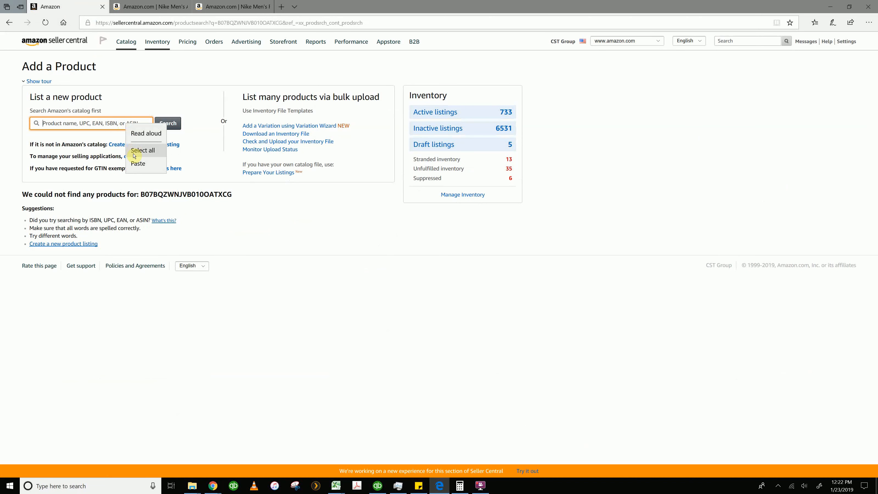
{"action": "left_click", "coordinate": [138, 162]}
{"action": "left_click", "coordinate": [175, 128]}
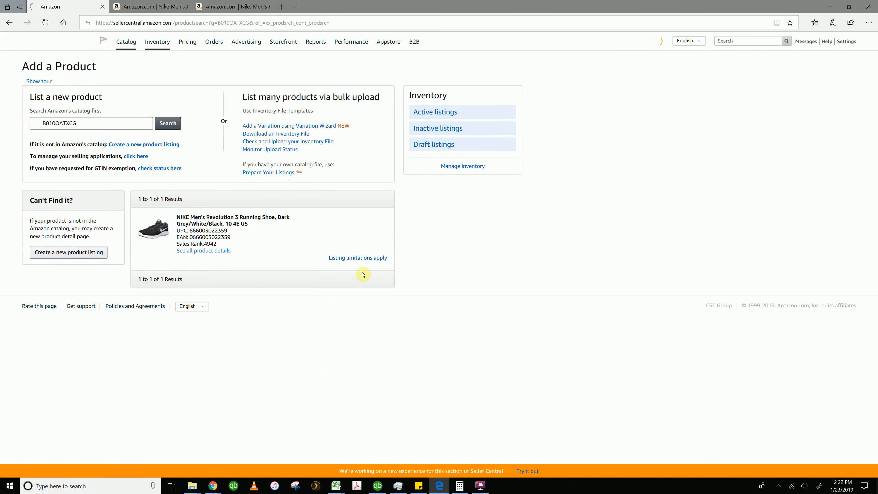
{"action": "left_click", "coordinate": [366, 259]}
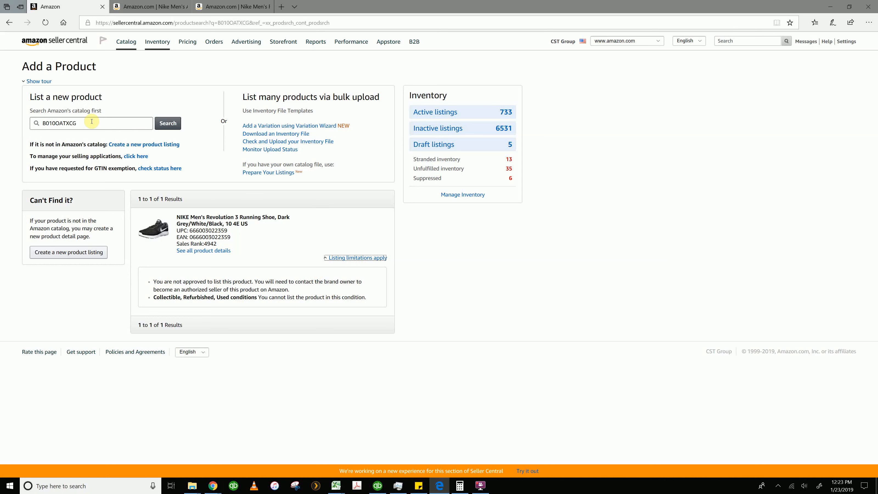
Copy the ASIN B07BQZWNJV again from the Nike Men's Air Zoom Pegasus 35 product page address
{"action": "left_click", "coordinate": [166, 7]}
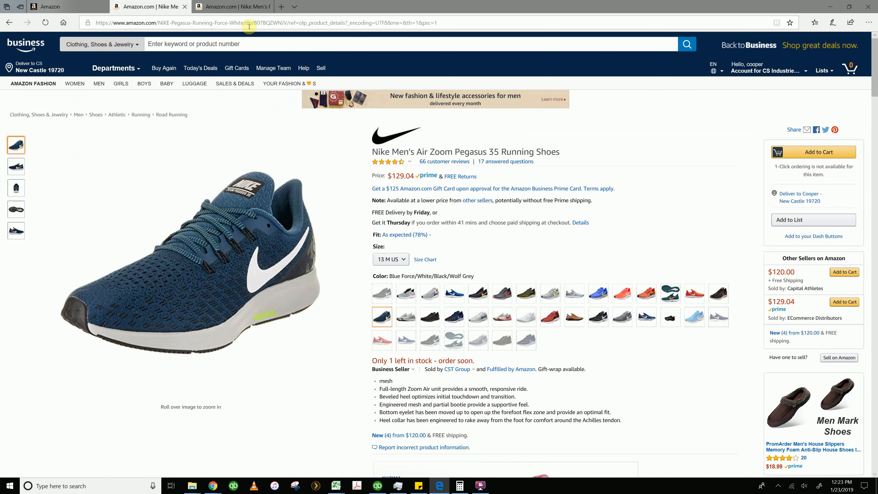
{"action": "double_click", "coordinate": [263, 23]}
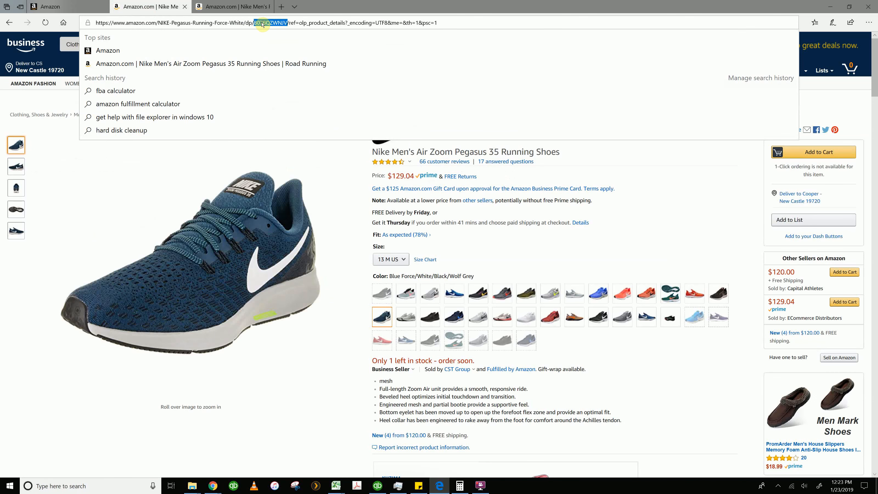
{"action": "right_click", "coordinate": [263, 23]}
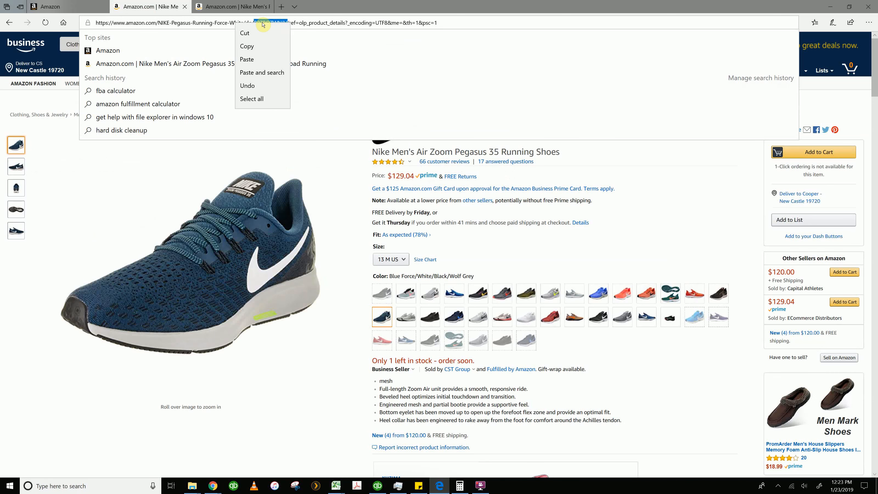
{"action": "left_click", "coordinate": [264, 47]}
Replace the catalog search term on the Add a Product page with ASIN B07BQZWNJV
{"action": "left_click", "coordinate": [69, 6]}
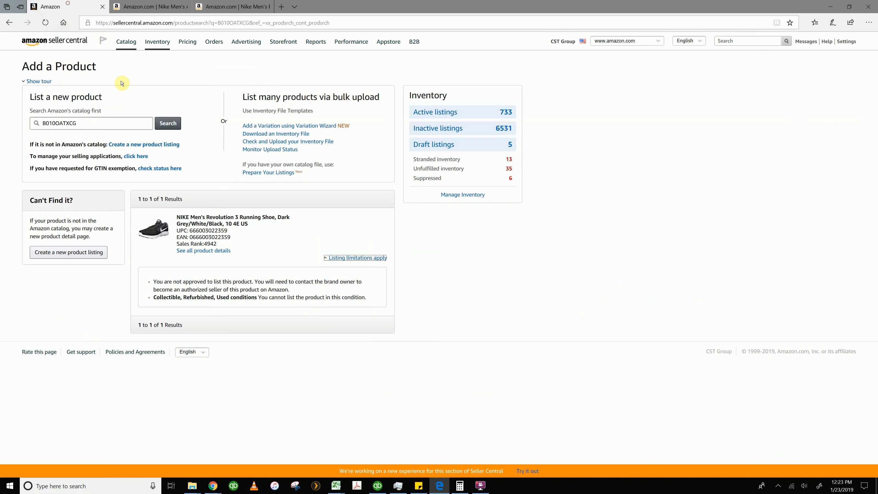
{"action": "double_click", "coordinate": [113, 121]}
{"action": "key", "text": "BackSpace"}
{"action": "right_click", "coordinate": [113, 122]}
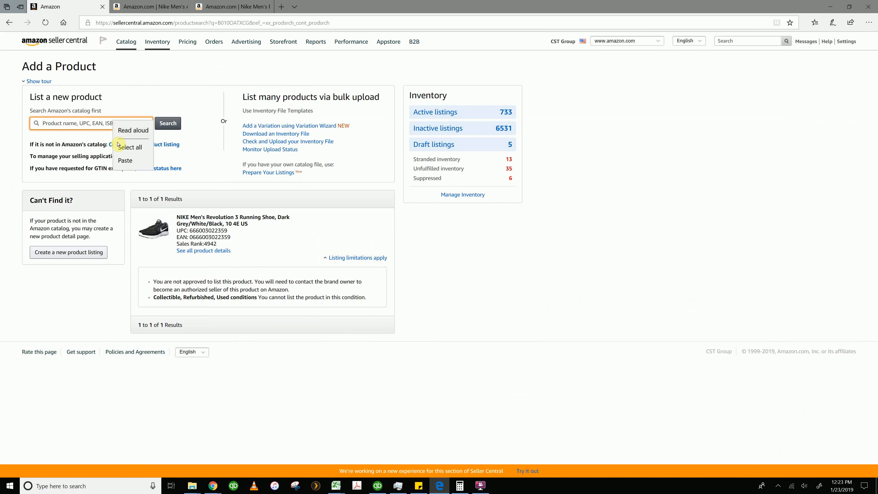
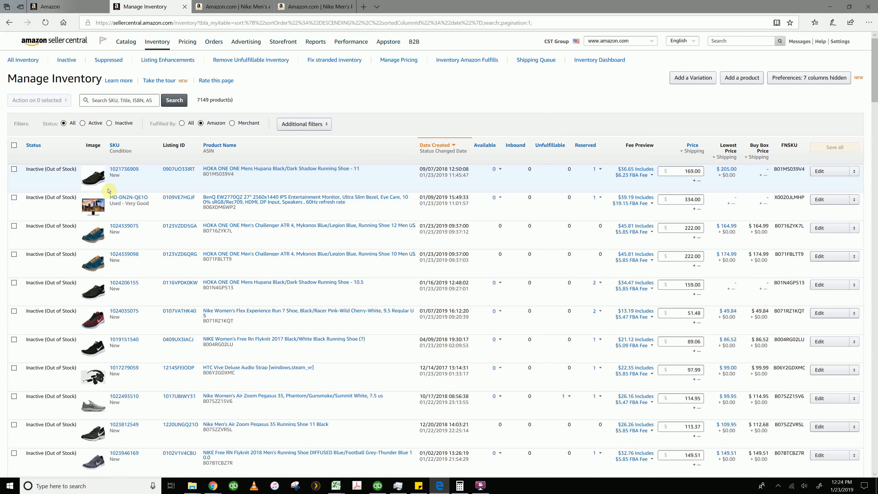
Start Send/replenish inventory for the four HOKA ONE ONE shoe listings, using a new shipping plan with individual products
{"action": "left_click", "coordinate": [14, 169]}
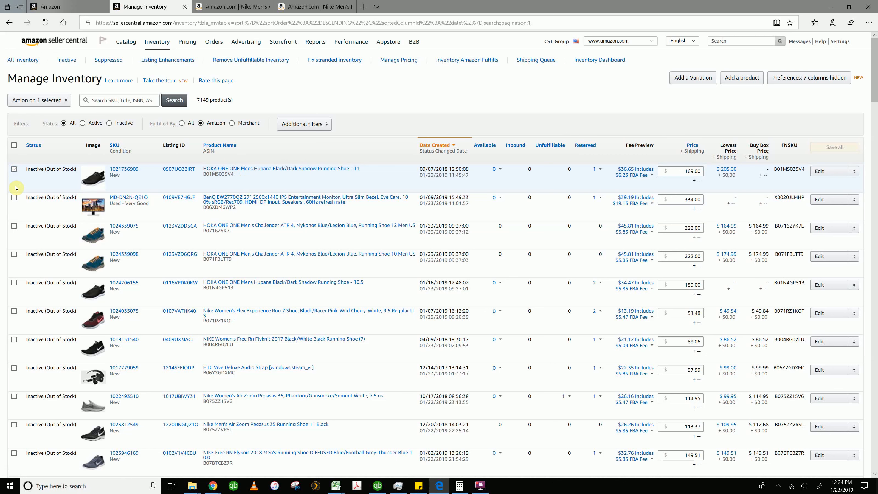
{"action": "left_click", "coordinate": [14, 225]}
{"action": "left_click", "coordinate": [14, 255]}
{"action": "left_click", "coordinate": [37, 101]}
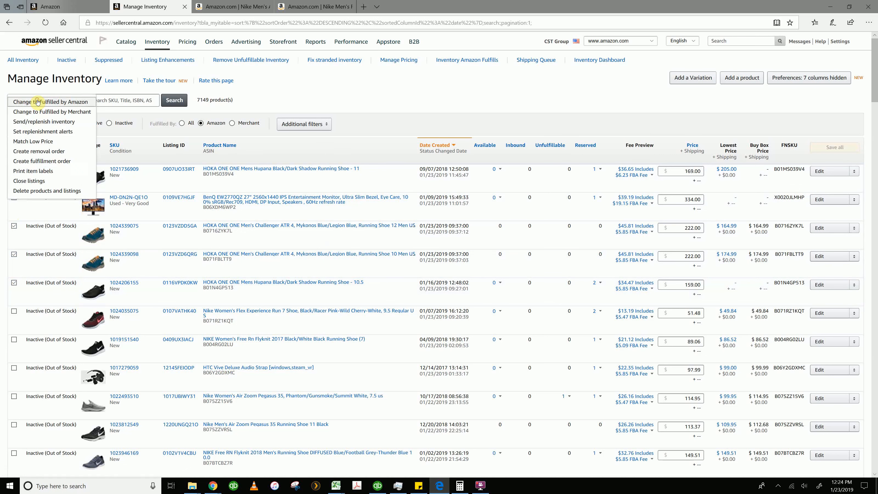
{"action": "left_click", "coordinate": [43, 122]}
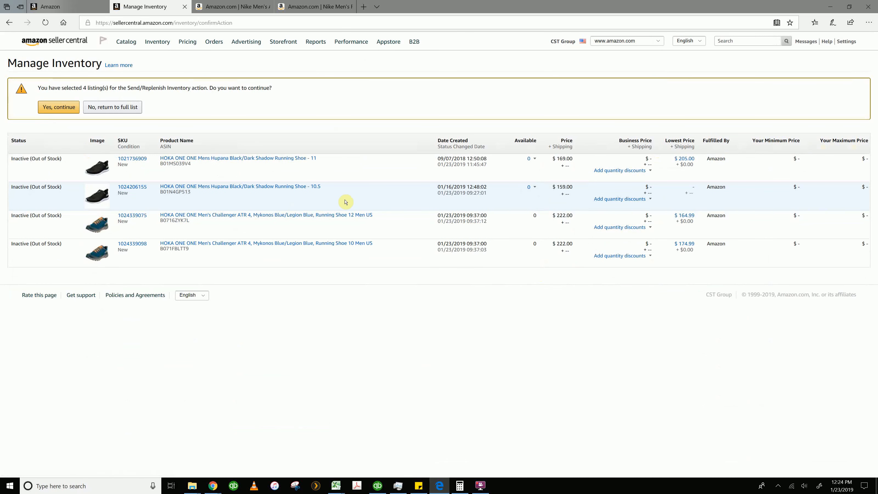
{"action": "left_click", "coordinate": [57, 107]}
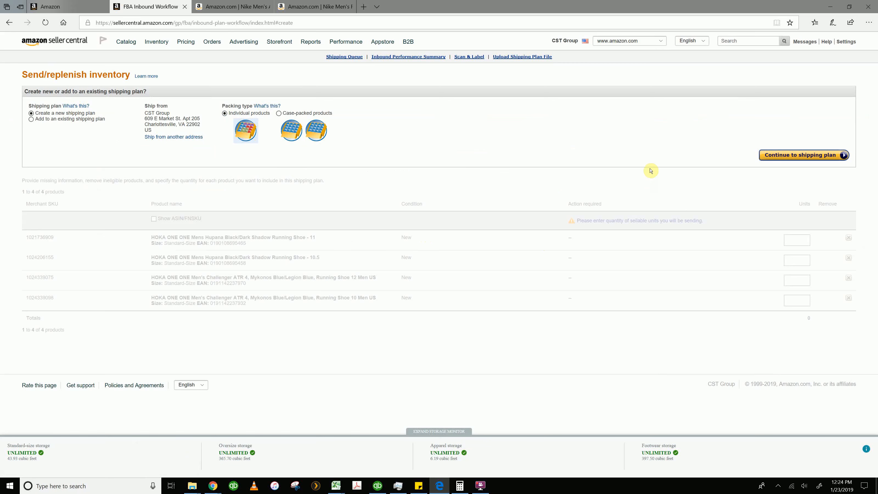
{"action": "left_click", "coordinate": [784, 156]}
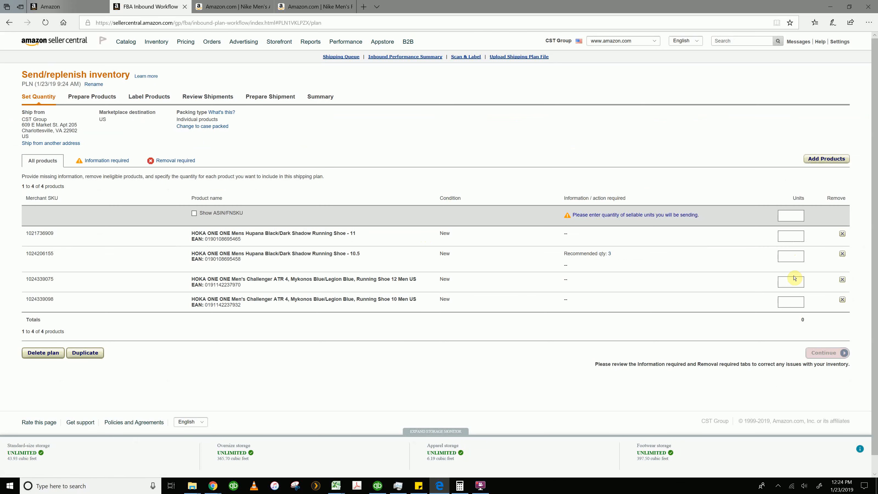
Set the plan's units to 3 for Hupana 11, 4 for Hupana 10.5, 3 for Challenger 12 and 2 for Challenger 10, and submit them
{"action": "left_click", "coordinate": [790, 237]}
{"action": "type", "text": "3"}
{"action": "left_click", "coordinate": [797, 255]}
{"action": "type", "text": "4"}
{"action": "left_click", "coordinate": [793, 281]}
{"action": "type", "text": "3"}
{"action": "left_click", "coordinate": [795, 301]}
{"action": "type", "text": "2"}
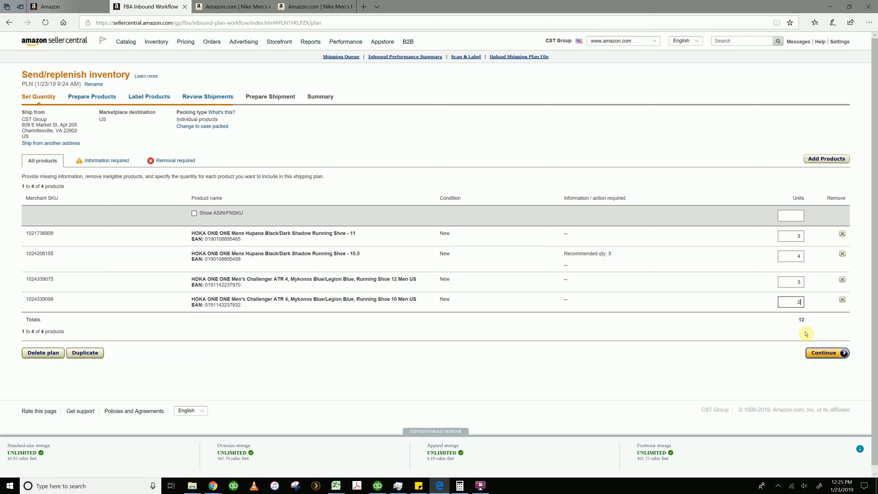
{"action": "left_click", "coordinate": [824, 353]}
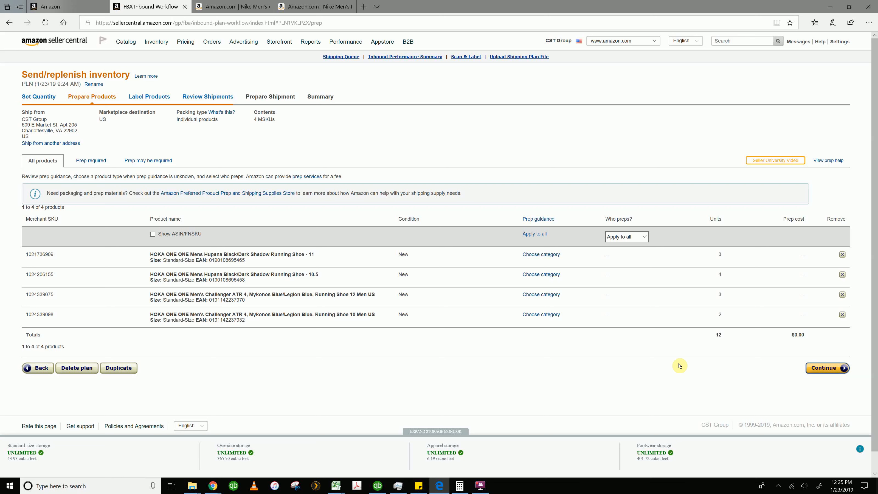
Proceed through product preparation and labelling without changes, and approve the proposed split into three new shipments
{"action": "left_click", "coordinate": [817, 370]}
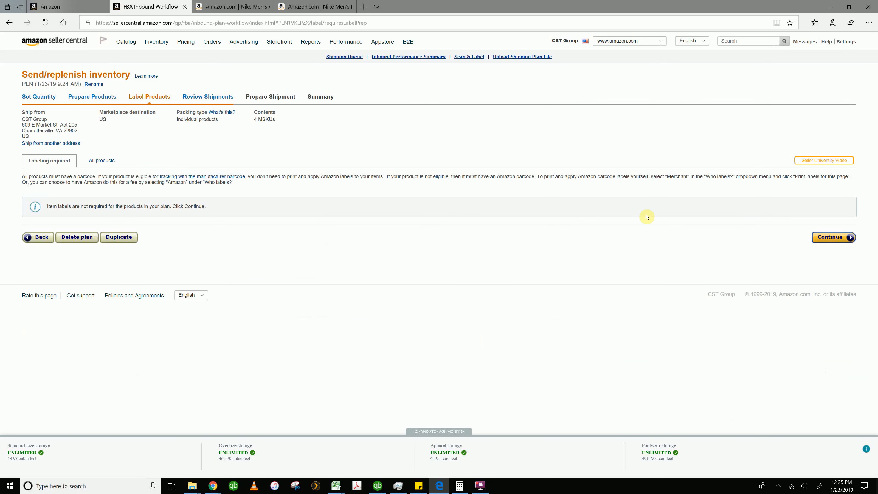
{"action": "left_click", "coordinate": [822, 237]}
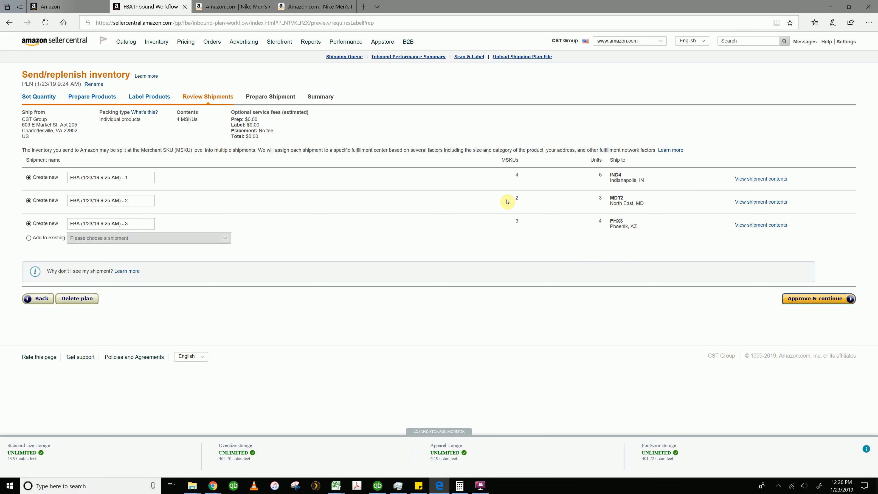
{"action": "left_click", "coordinate": [802, 302]}
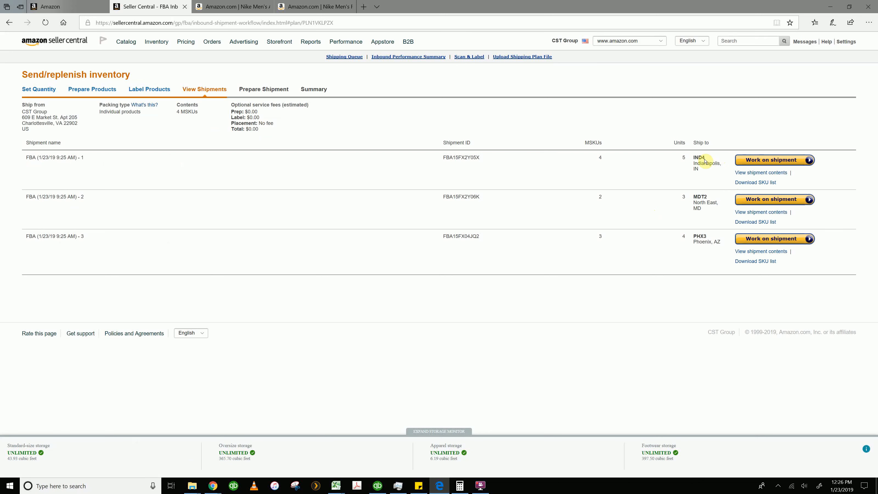
Start working on the first shipment, going to IND4 in Indianapolis, and review its unit quantities
{"action": "left_click", "coordinate": [749, 160]}
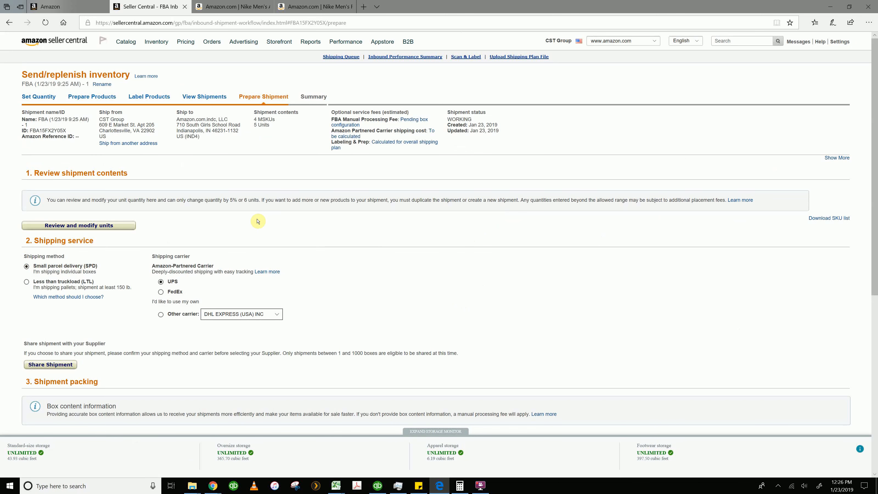
{"action": "left_click", "coordinate": [117, 227]}
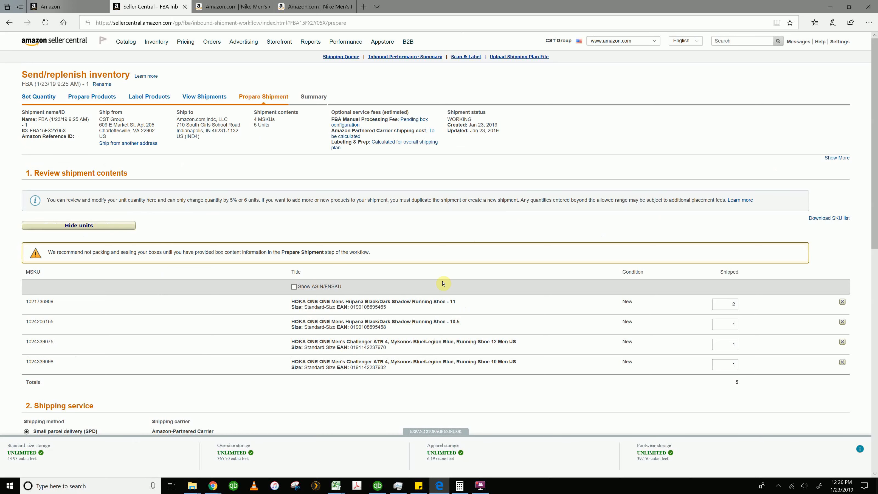
{"action": "scroll", "coordinate": [543, 349], "scroll_direction": "down", "scroll_amount": 10}
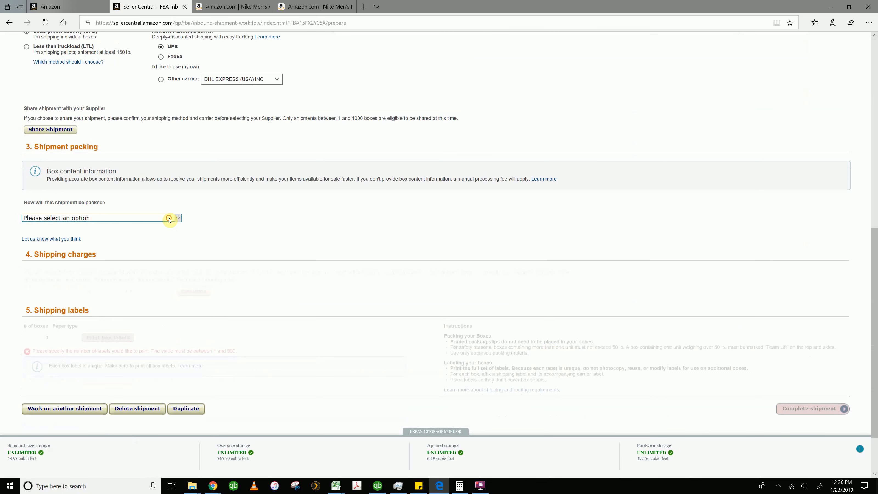
Set the shipment packing to Everything in one box with a box weight of 9 lb and confirm the box information
{"action": "left_click", "coordinate": [175, 221]}
{"action": "left_click", "coordinate": [160, 224]}
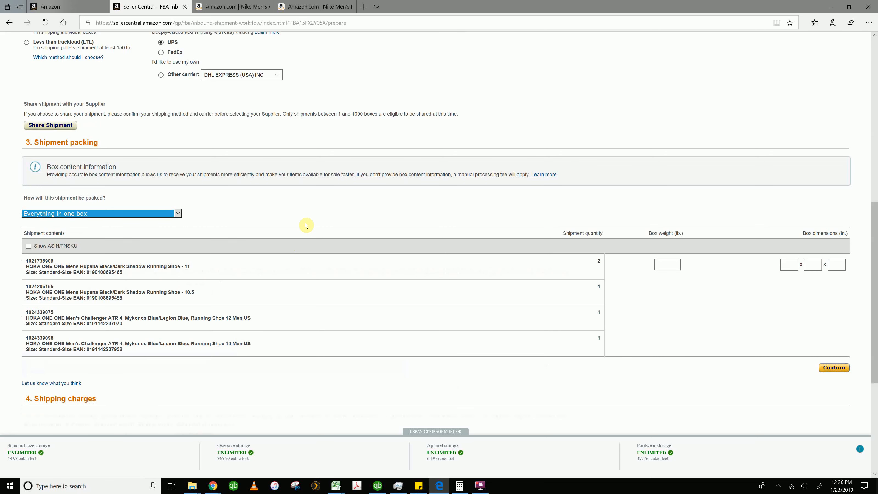
{"action": "left_click", "coordinate": [670, 268]}
{"action": "scroll", "coordinate": [630, 275], "scroll_direction": "down", "scroll_amount": 3}
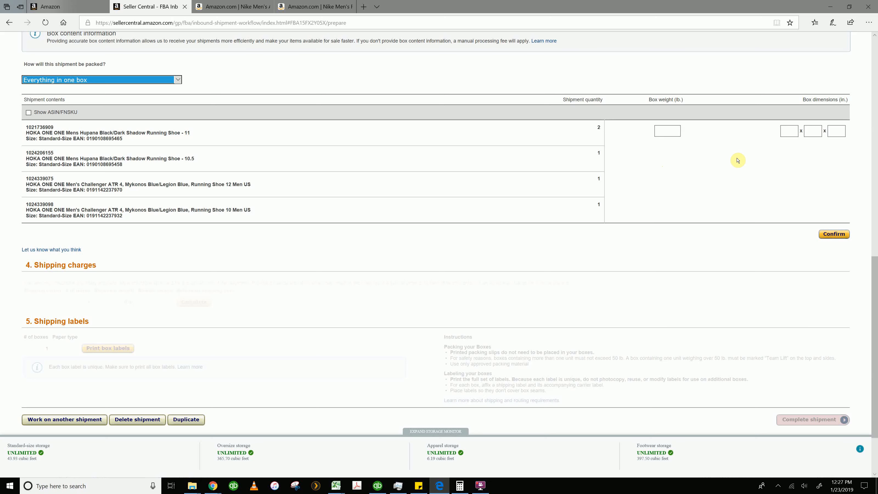
{"action": "left_click", "coordinate": [833, 132]}
{"action": "left_click", "coordinate": [661, 131]}
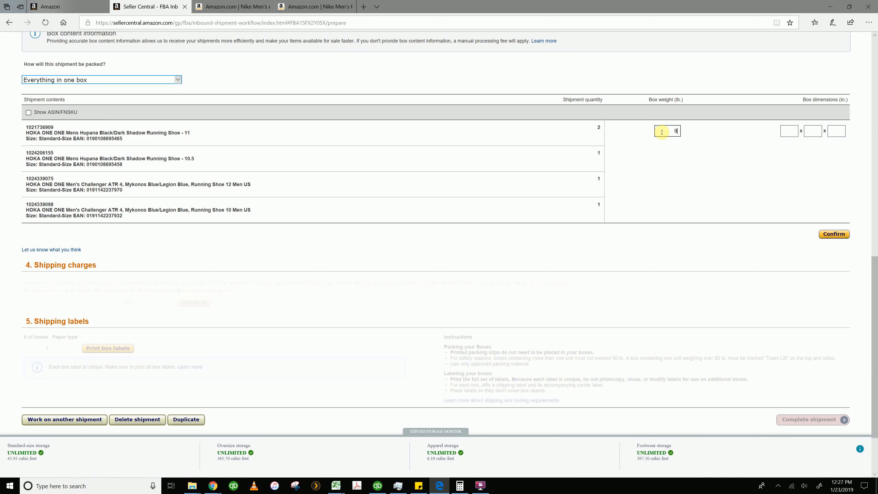
{"action": "left_click", "coordinate": [831, 234]}
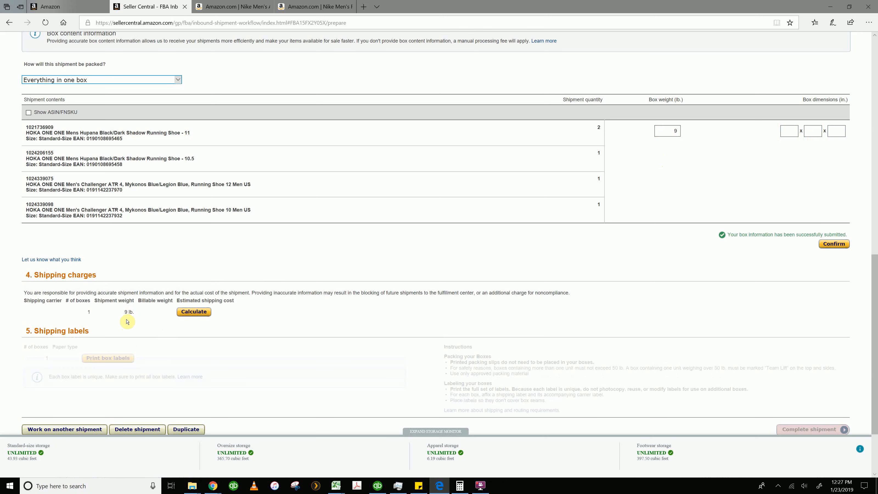
Calculate the shipment's UPS shipping charges, and accept them after agreeing to the terms and conditions
{"action": "left_click", "coordinate": [190, 313]}
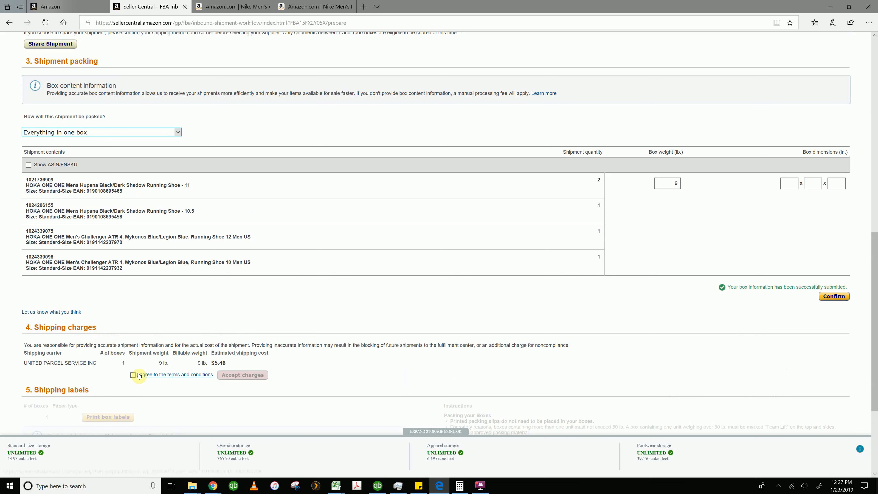
{"action": "left_click", "coordinate": [133, 375]}
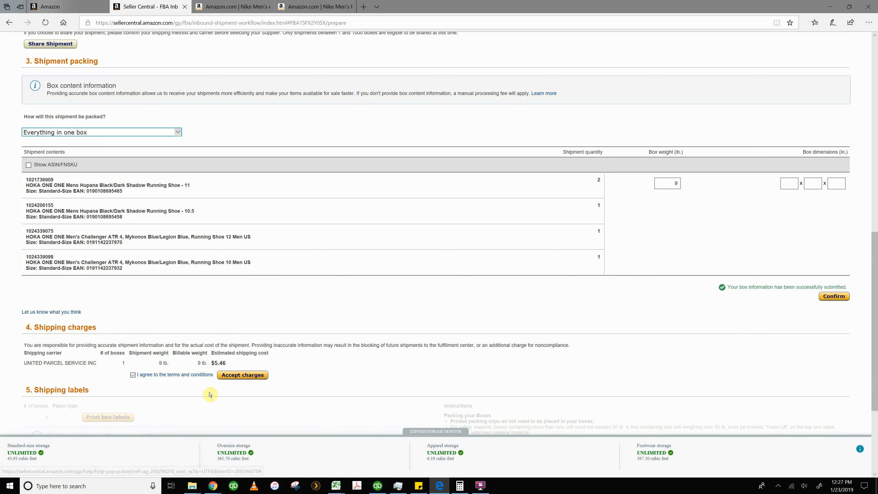
{"action": "scroll", "coordinate": [333, 382], "scroll_direction": "up", "scroll_amount": 2}
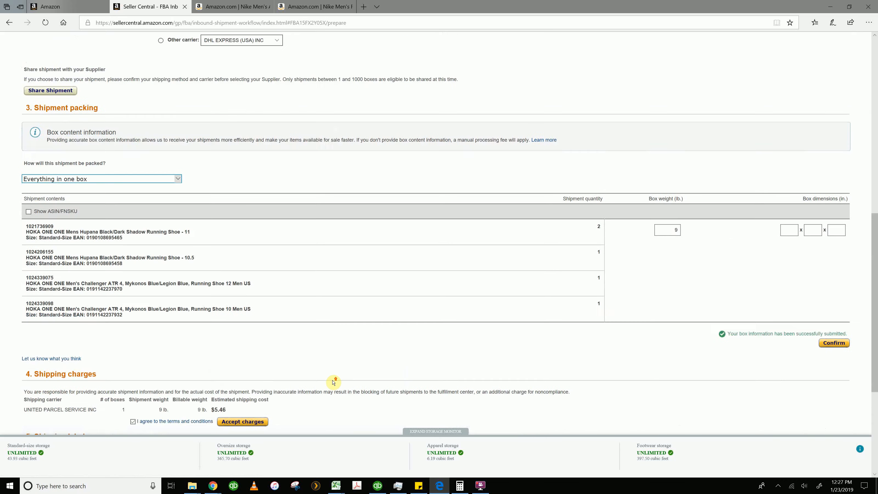
{"action": "scroll", "coordinate": [334, 382], "scroll_direction": "down", "scroll_amount": 4}
{"action": "scroll", "coordinate": [332, 381], "scroll_direction": "down", "scroll_amount": 2}
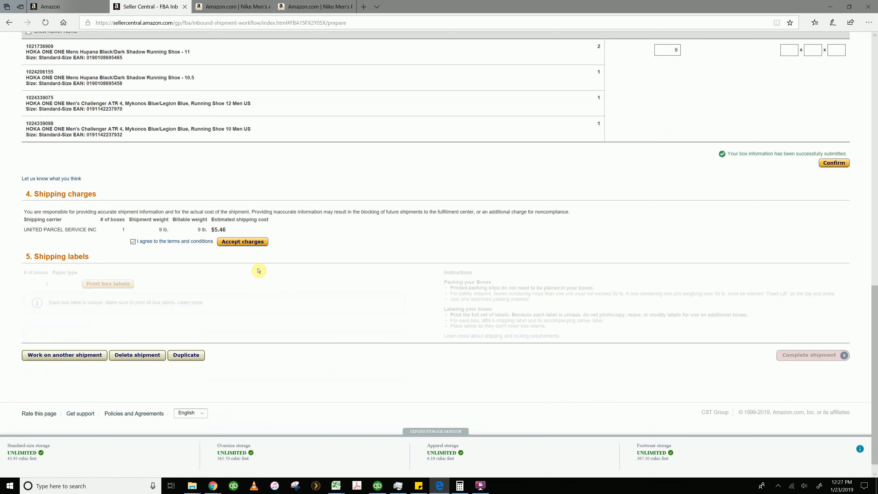
{"action": "left_click", "coordinate": [246, 244]}
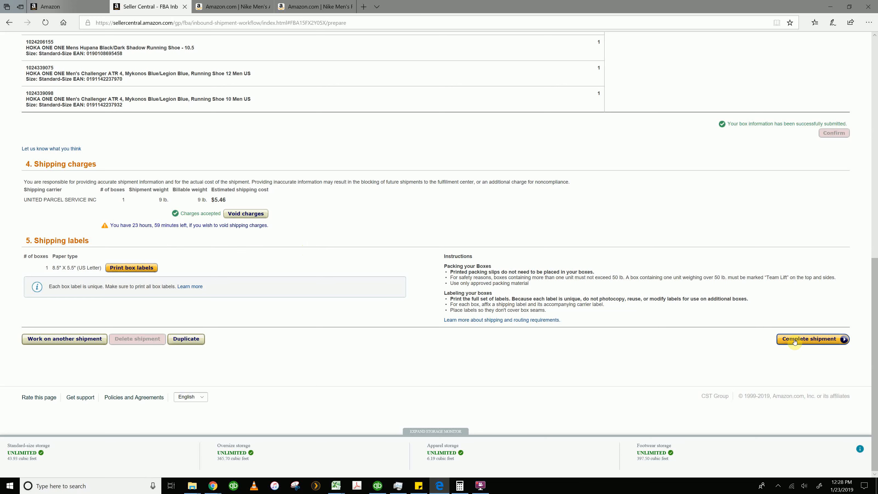
Open the Shipping Queue to view the list of shipments
{"action": "scroll", "coordinate": [432, 274], "scroll_direction": "up", "scroll_amount": 15}
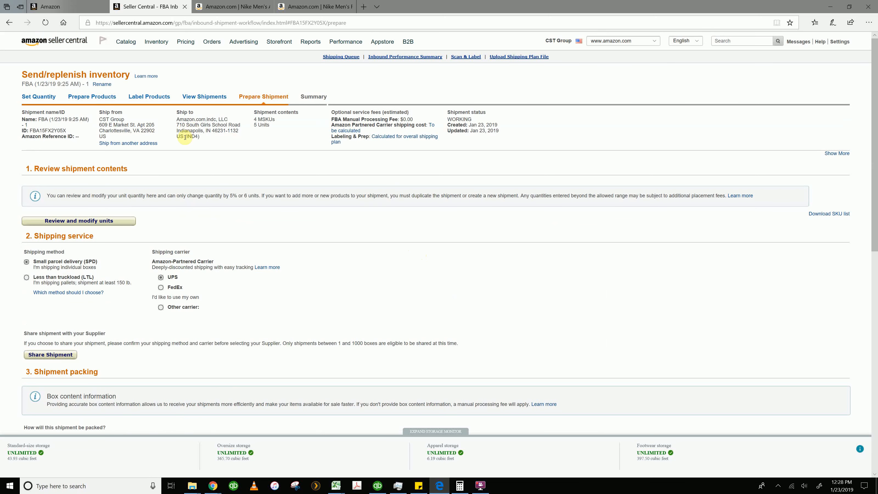
{"action": "left_click", "coordinate": [341, 57]}
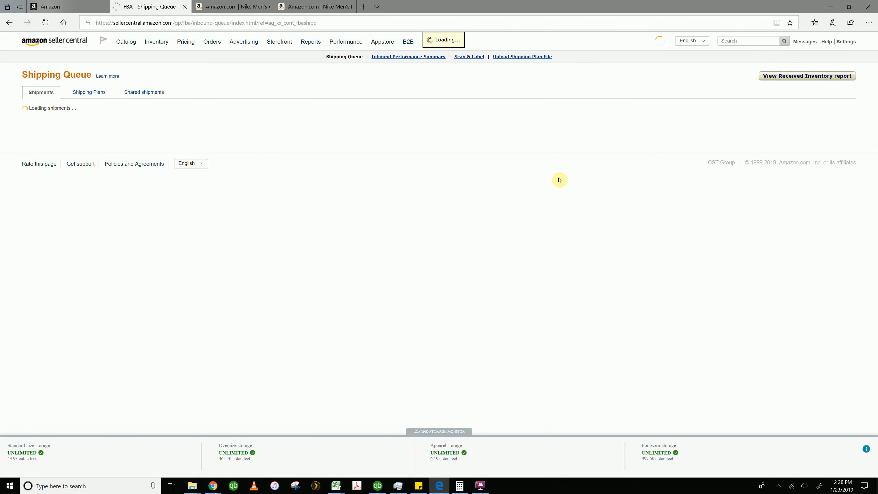